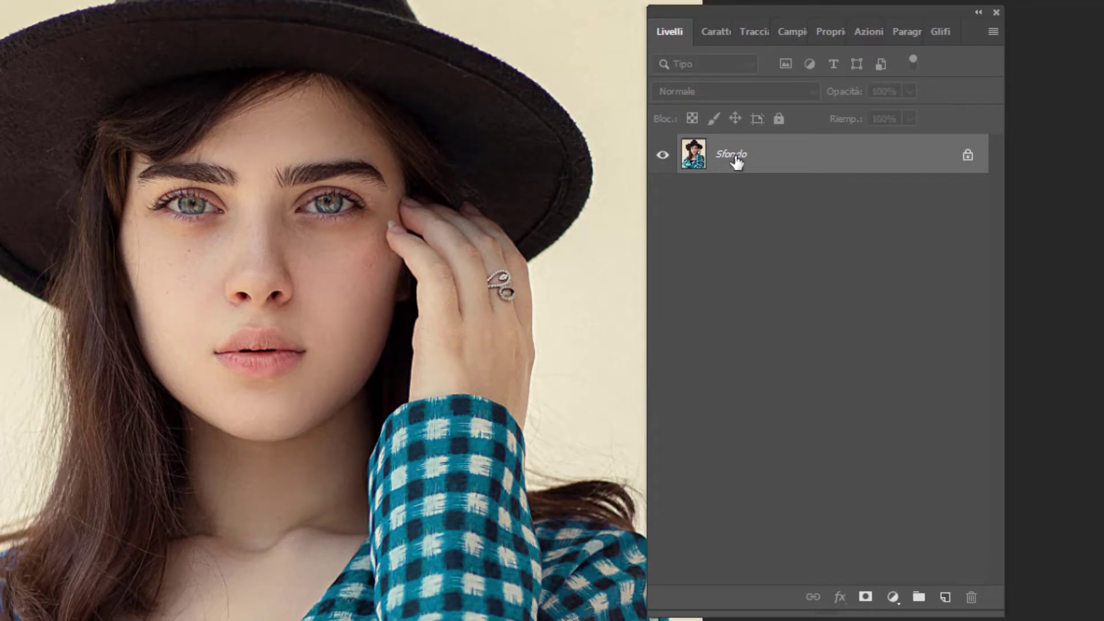
- Duplicate the Sfondo layer into Sfondo copia and keep Sfondo copia selected
drag(736, 163, 944, 601)
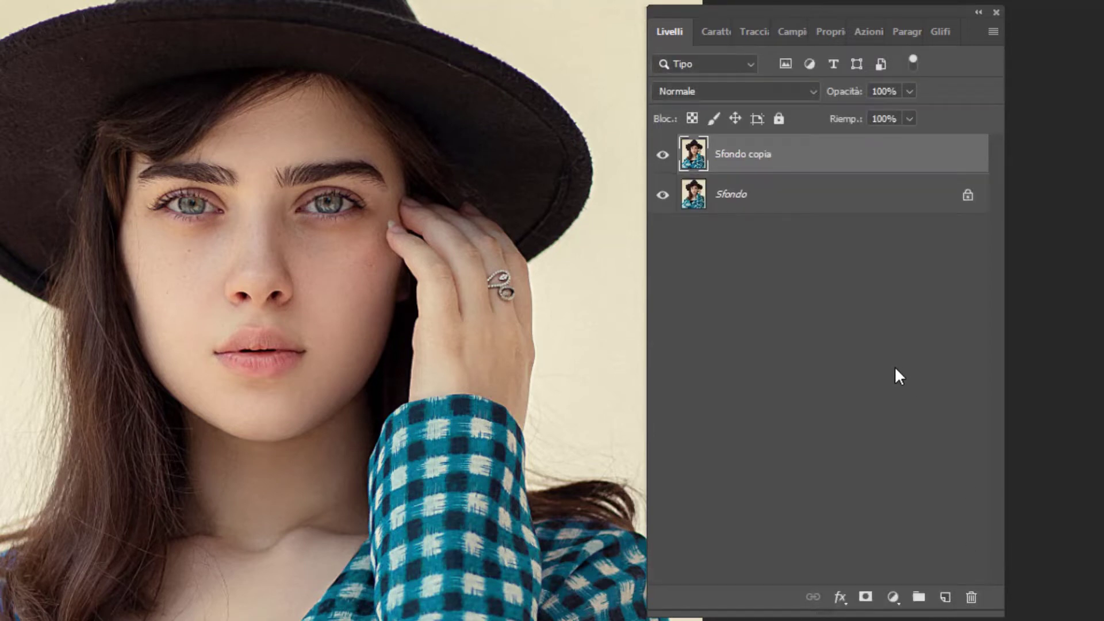
click(733, 194)
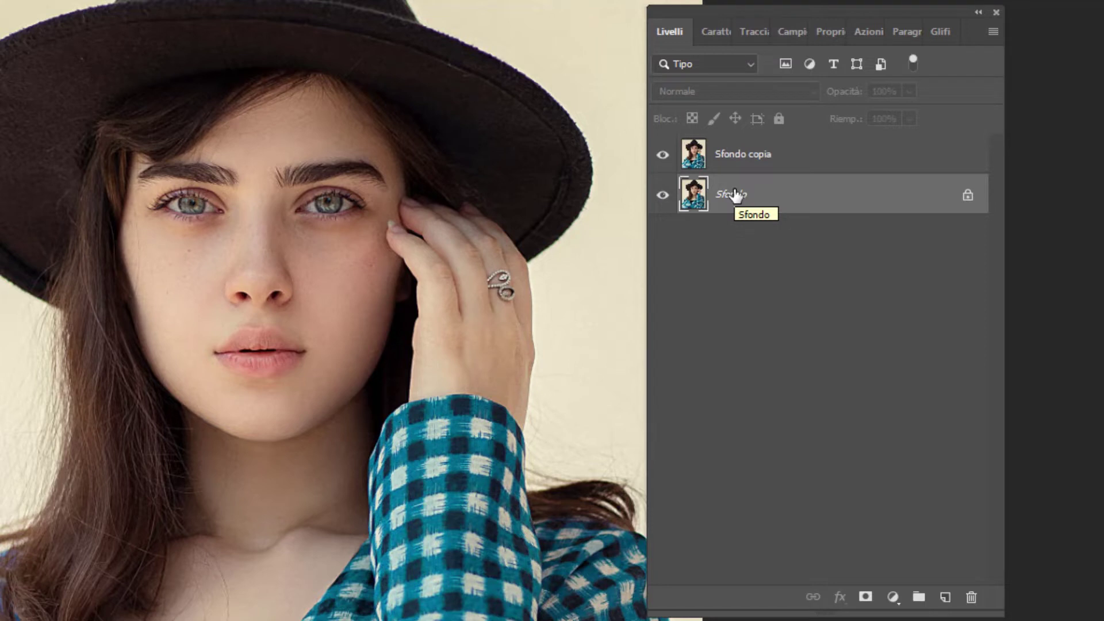
click(757, 170)
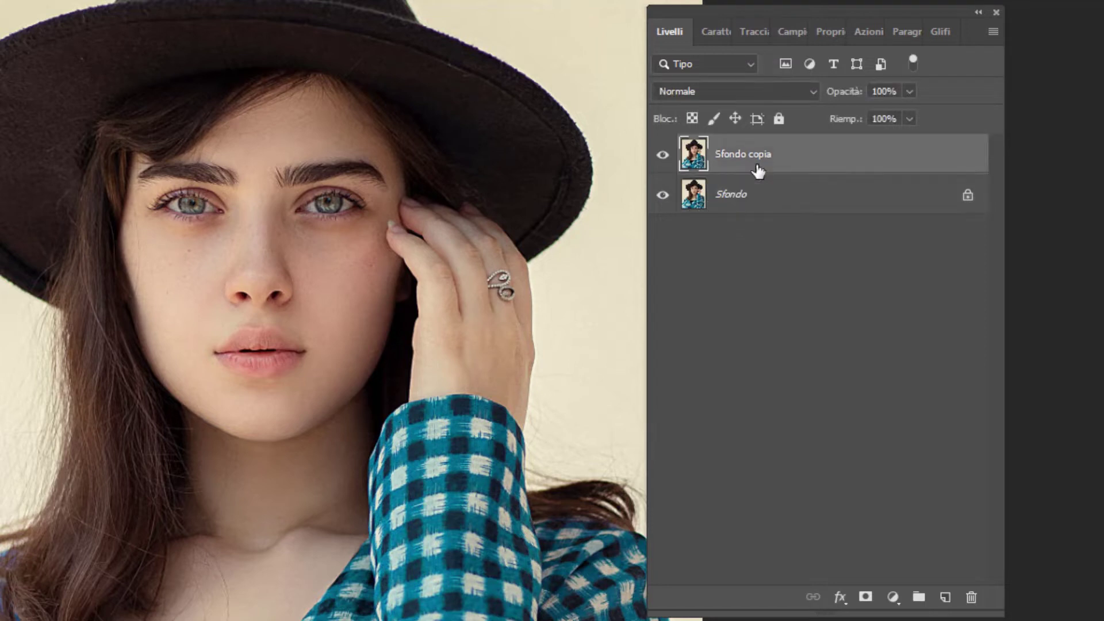
- Add empty layer Livello 1 and set the foreground colour to red e41e3c
click(946, 600)
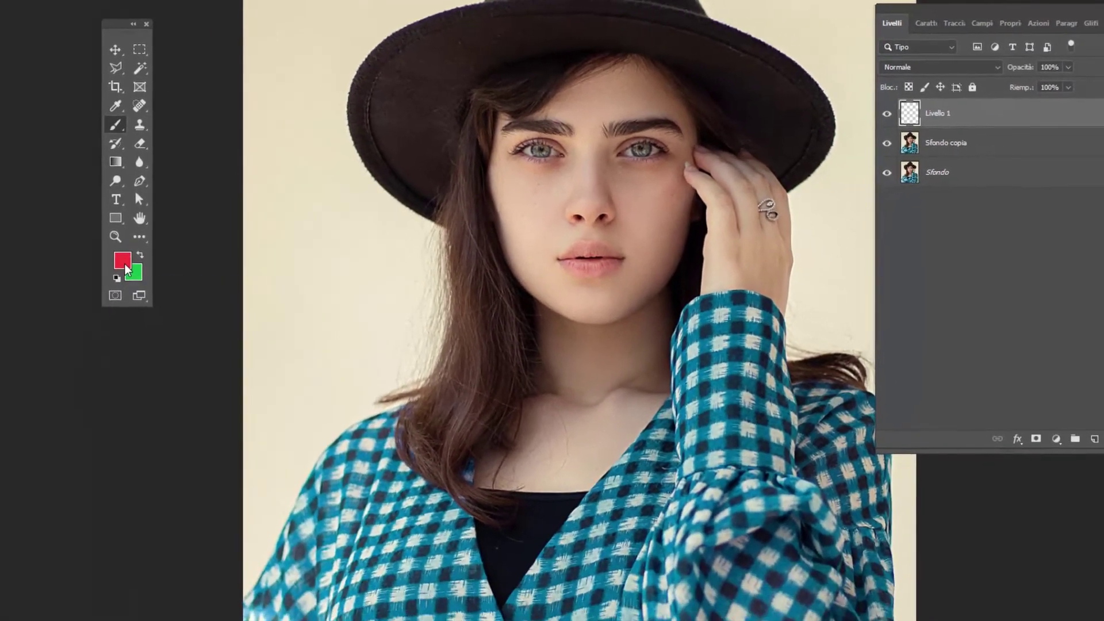
click(136, 287)
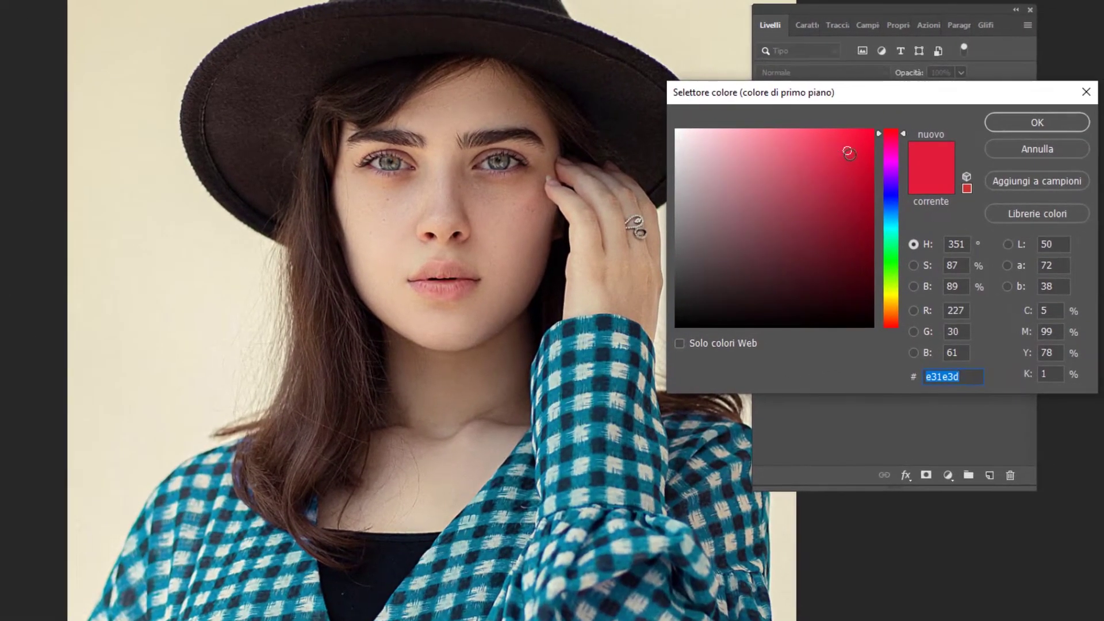
click(848, 150)
click(1008, 123)
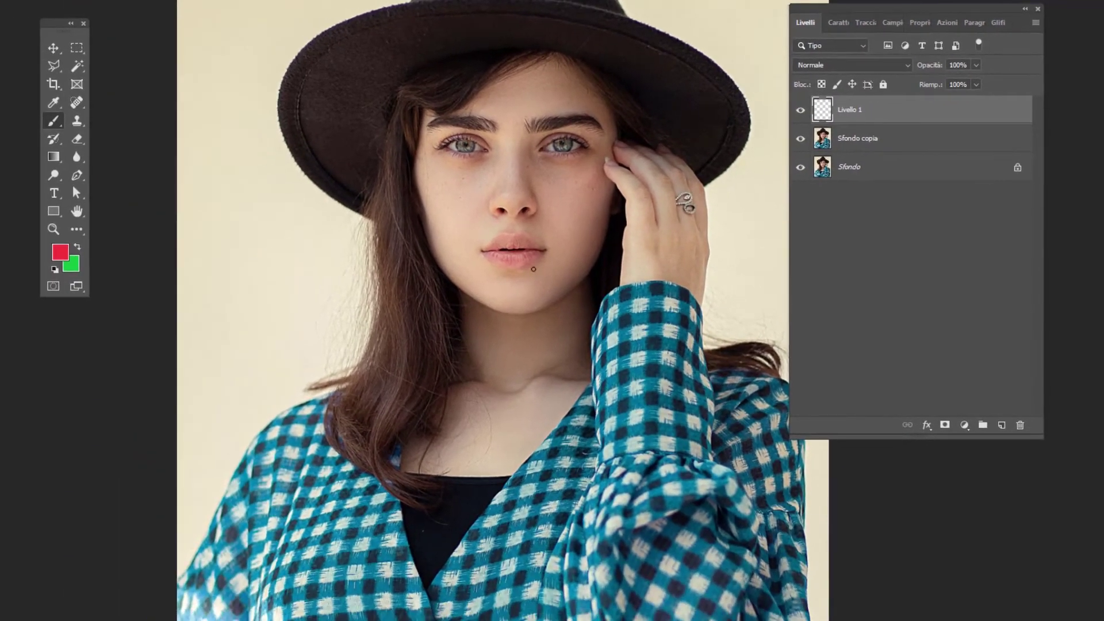
- Zoom in on the lips and choose the 12 px Hard Round brush at 100% hardness
scroll(517, 210, up, 3)
scroll(523, 195, up, 1)
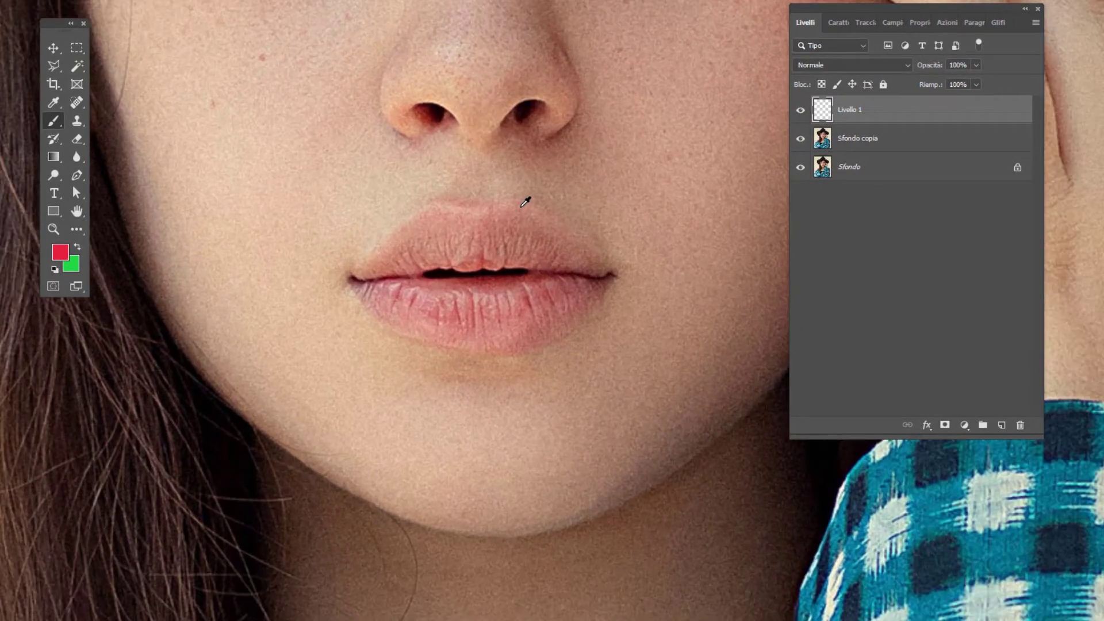
right_click(270, 184)
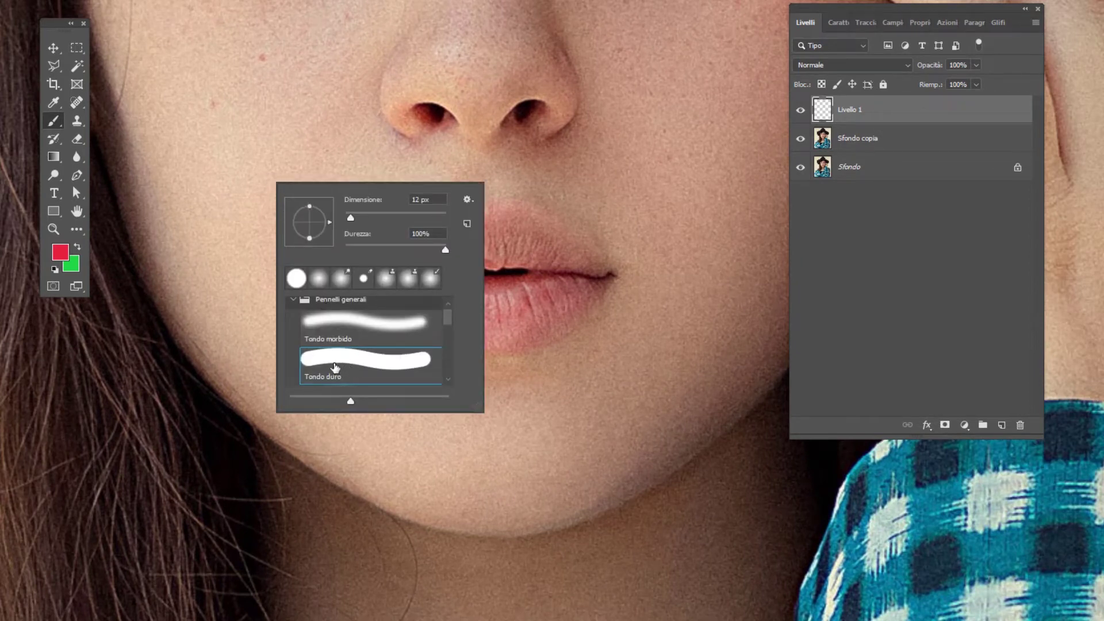
click(342, 370)
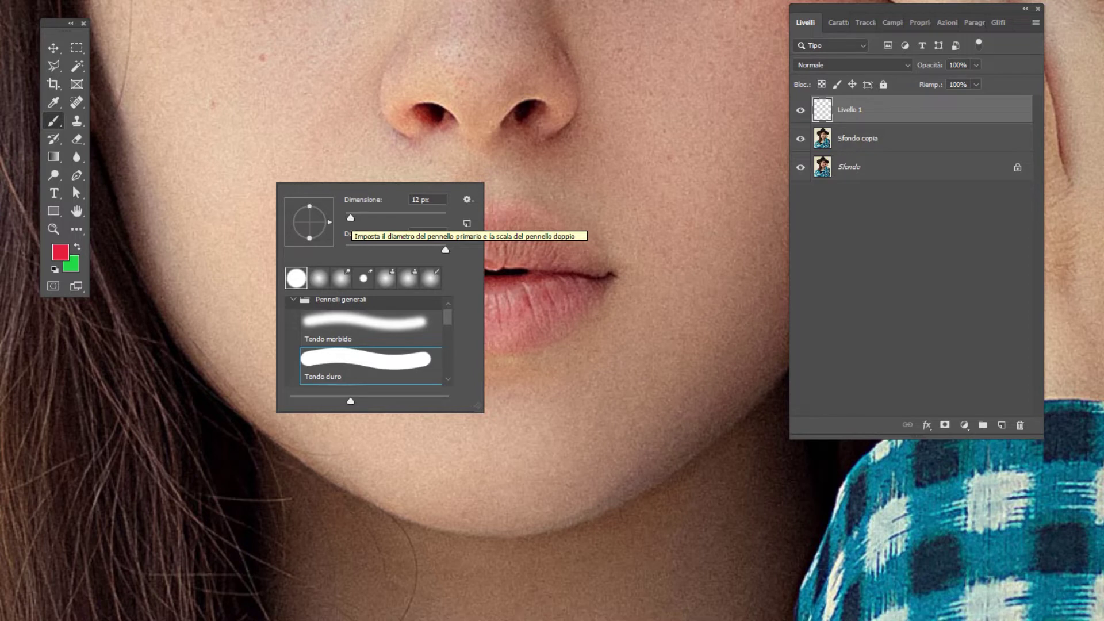
key(Return)
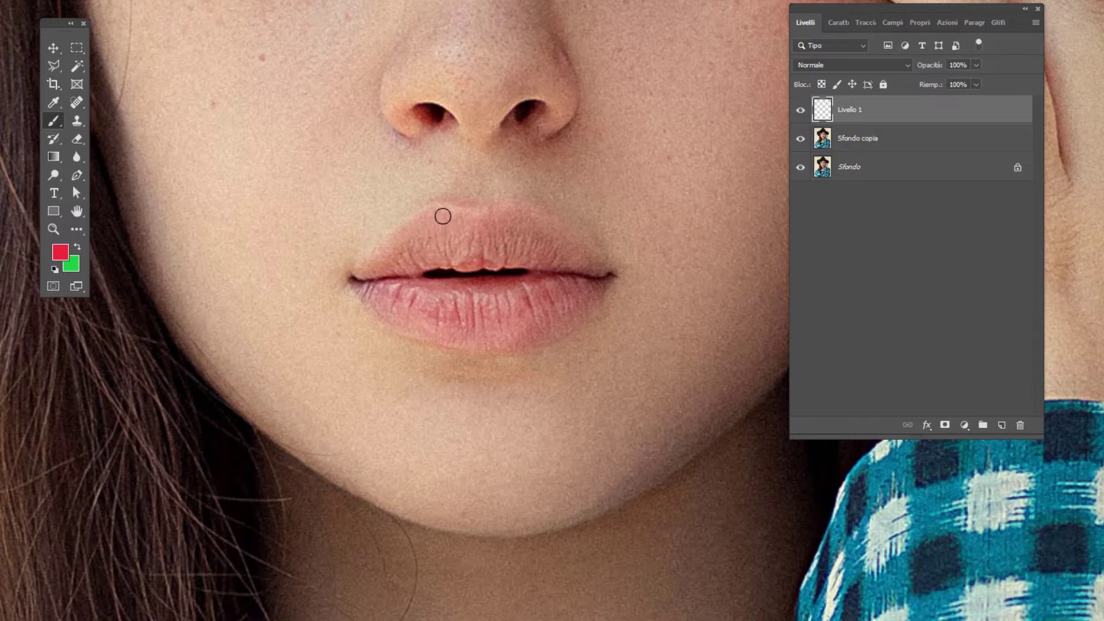
- Paint solid red over the upper and lower lips on Livello 1
mouse_move(442, 215)
mouse_down()
mouse_move(359, 276)
mouse_move(508, 262)
mouse_move(600, 269)
mouse_move(489, 209)
mouse_move(417, 244)
mouse_move(566, 249)
mouse_move(430, 245)
mouse_move(506, 239)
mouse_move(414, 256)
mouse_up()
mouse_move(353, 282)
mouse_down()
mouse_move(482, 343)
mouse_move(603, 287)
mouse_move(532, 273)
mouse_move(370, 291)
mouse_move(569, 322)
mouse_move(554, 287)
mouse_move(474, 319)
mouse_move(598, 284)
mouse_move(483, 327)
mouse_move(490, 340)
mouse_up()
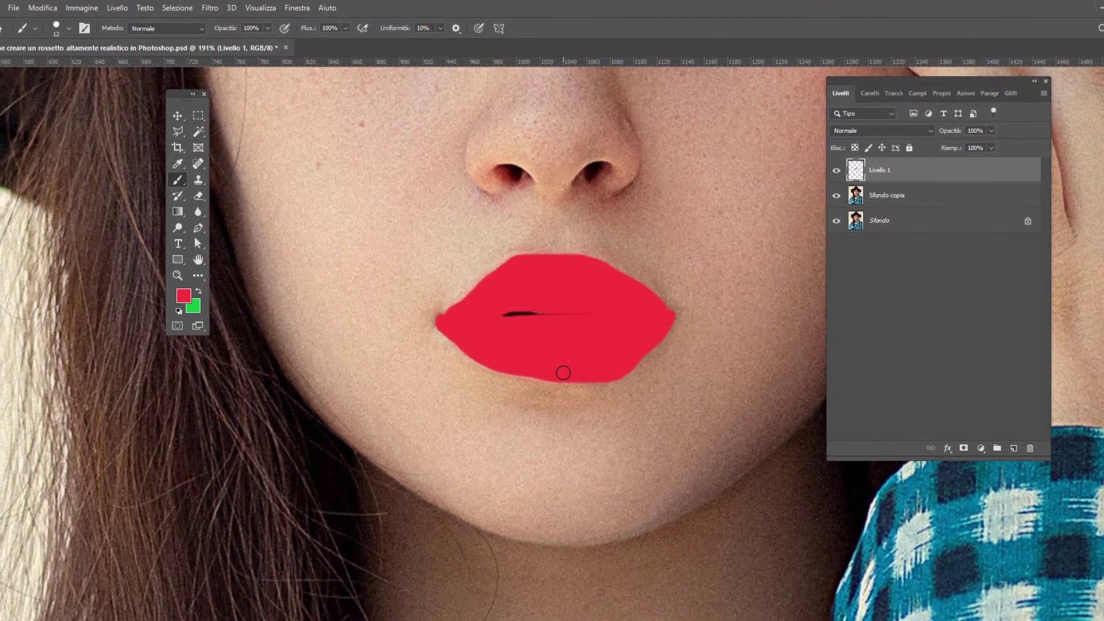
- Apply a Gaussian Blur with a 5-pixel radius to the red lip paint
click(212, 9)
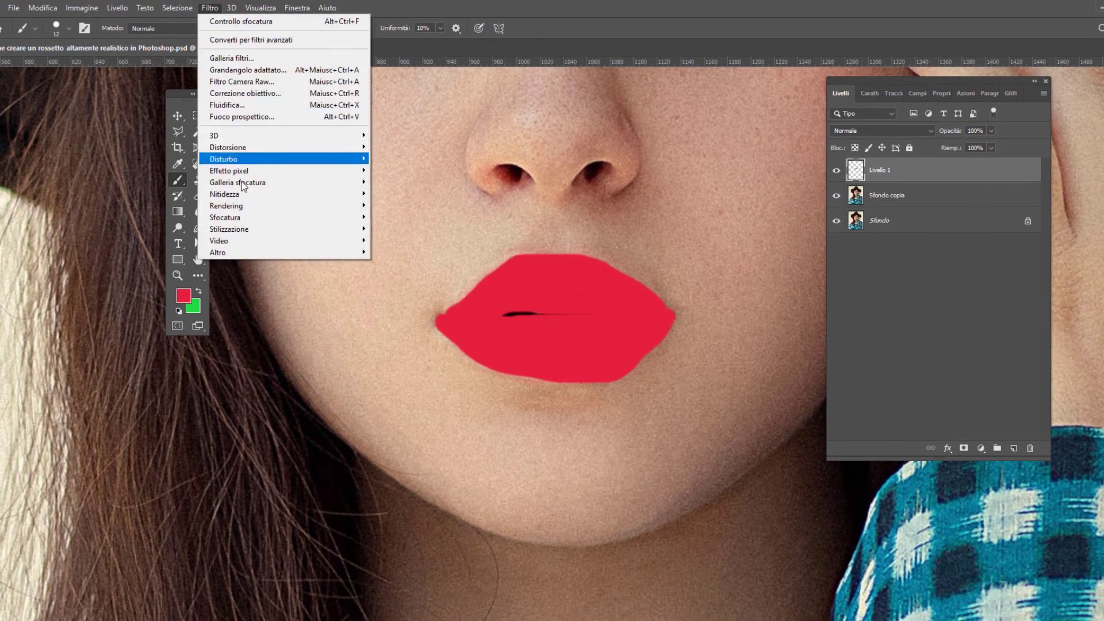
mouse_move(225, 217)
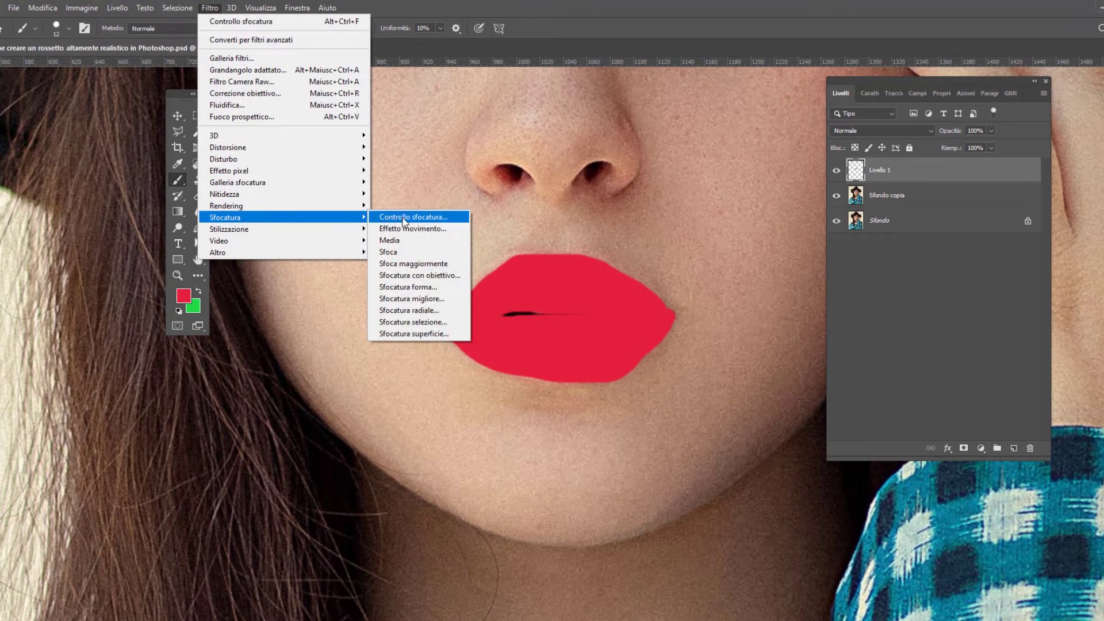
click(404, 219)
drag(665, 86, 348, 111)
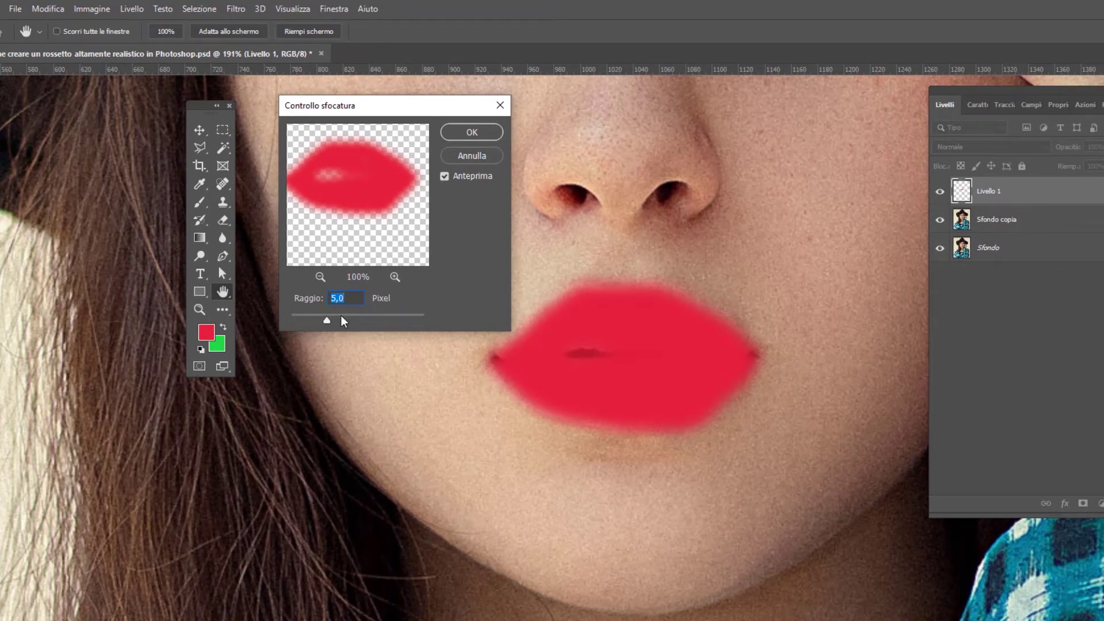
mouse_move(341, 316)
mouse_down()
mouse_move(363, 313)
mouse_move(354, 313)
mouse_up()
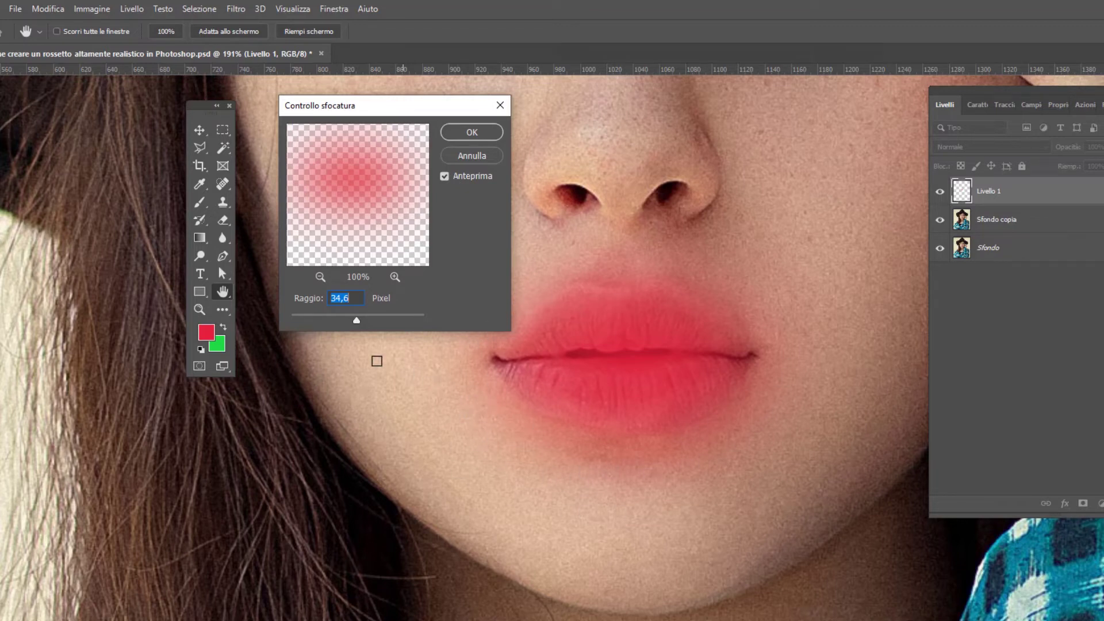
text(5)
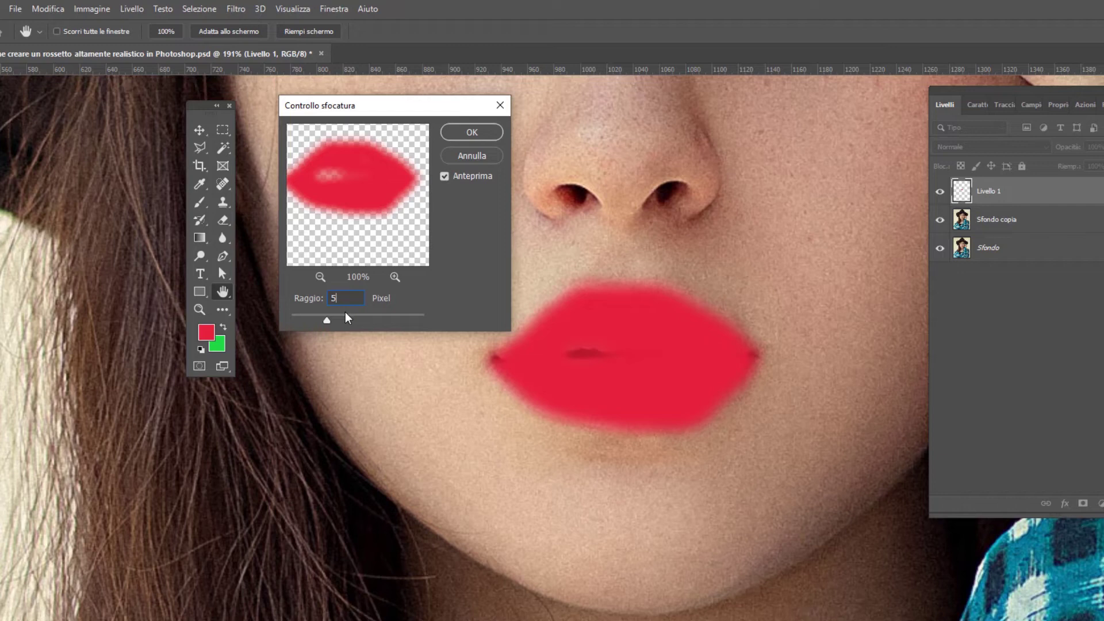
click(472, 132)
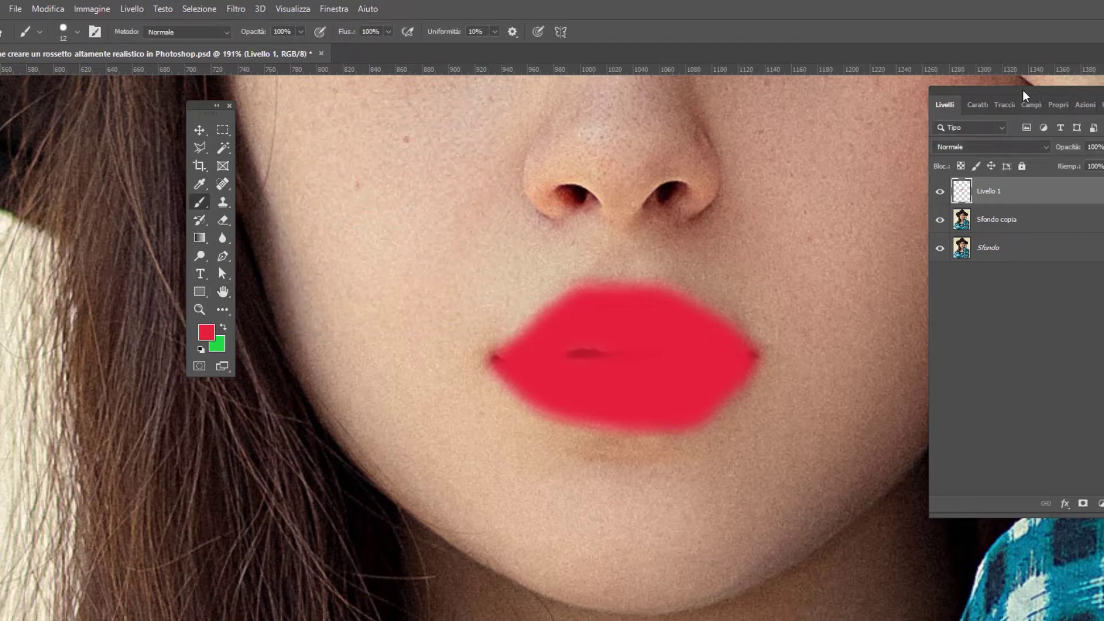
- Reposition the Layers panel and bring up the blend mode list for Livello 1
drag(1022, 90, 953, 95)
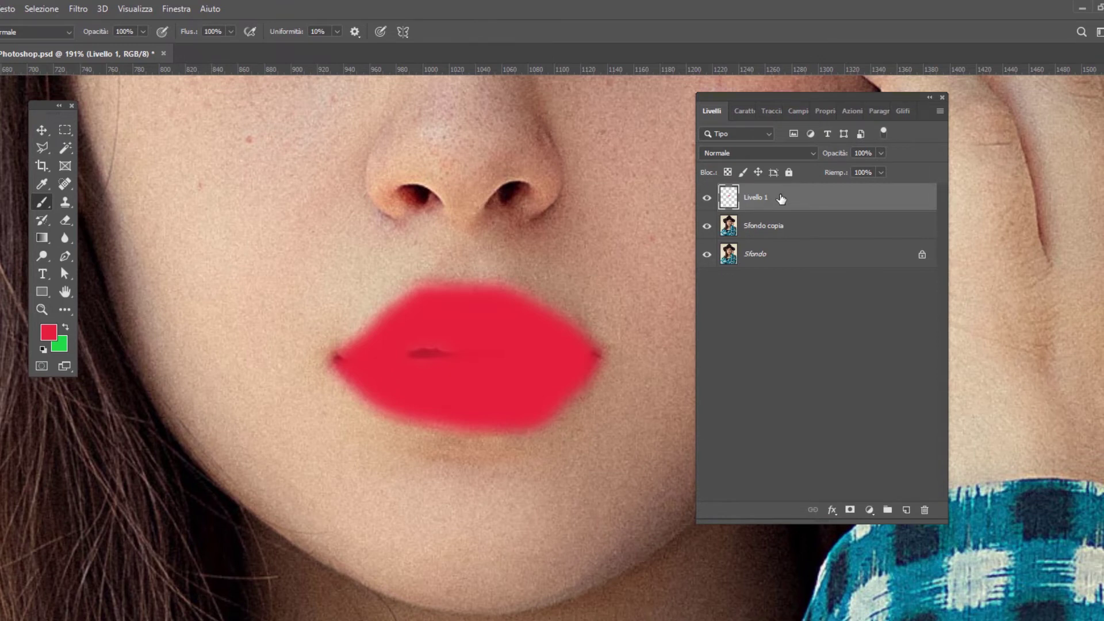
click(731, 153)
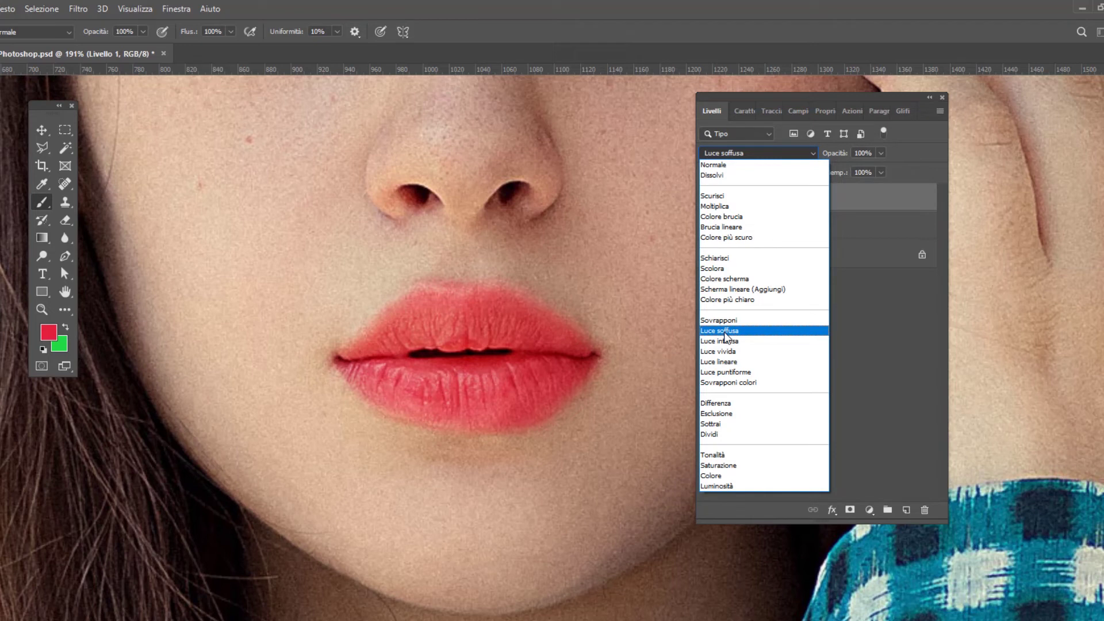
- Set Livello 1 to Luce soffusa blending with 89% opacity and 95% fill
click(726, 336)
click(880, 153)
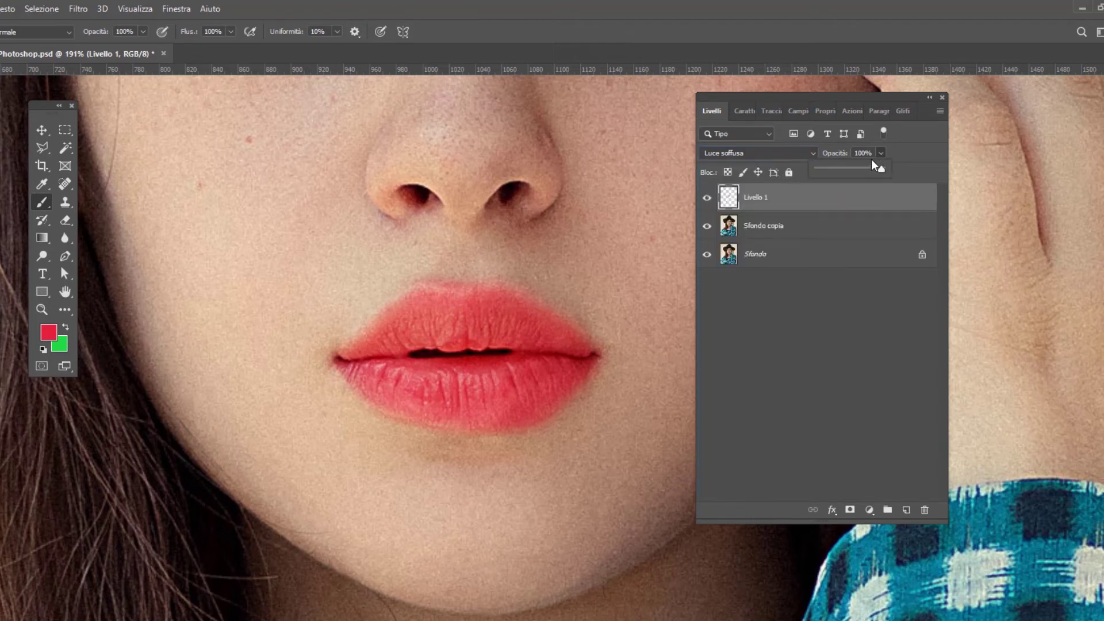
click(865, 154)
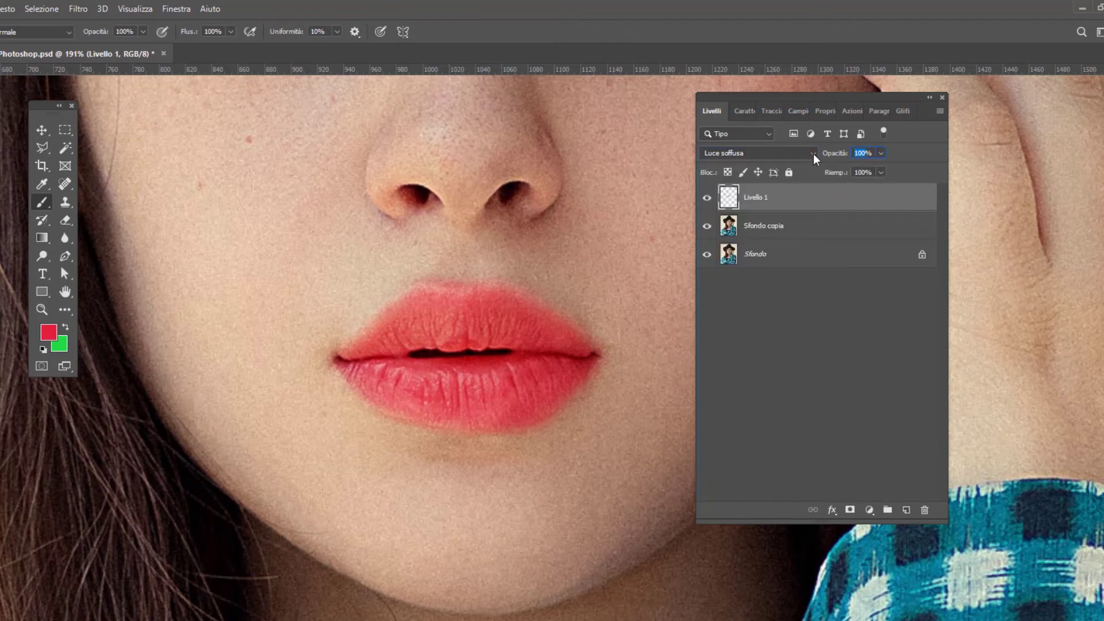
text(89)
click(880, 172)
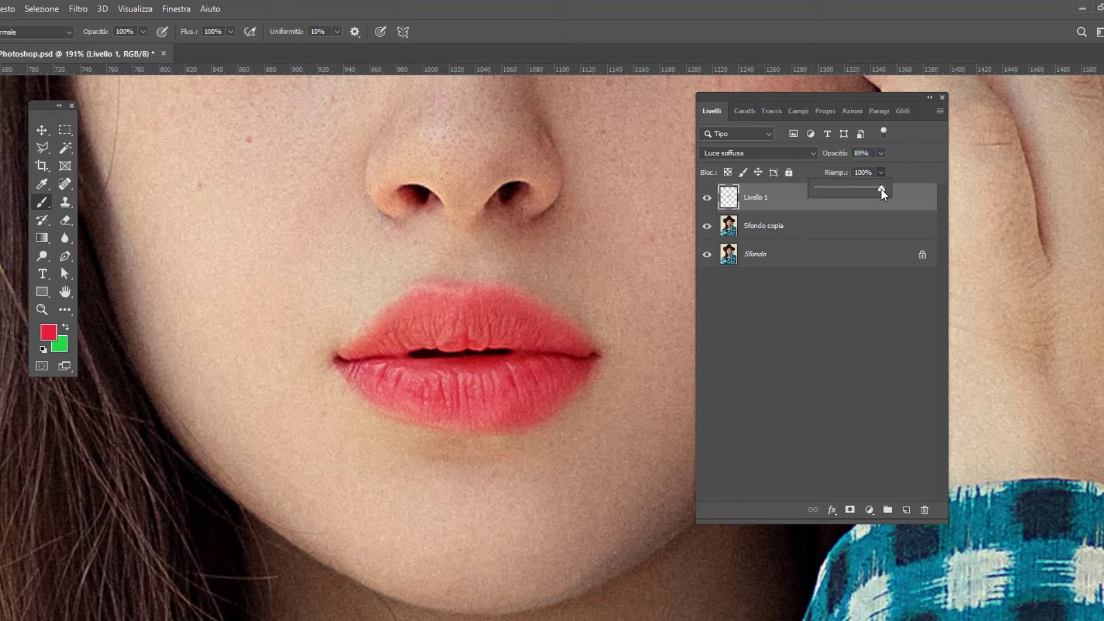
drag(883, 194, 887, 193)
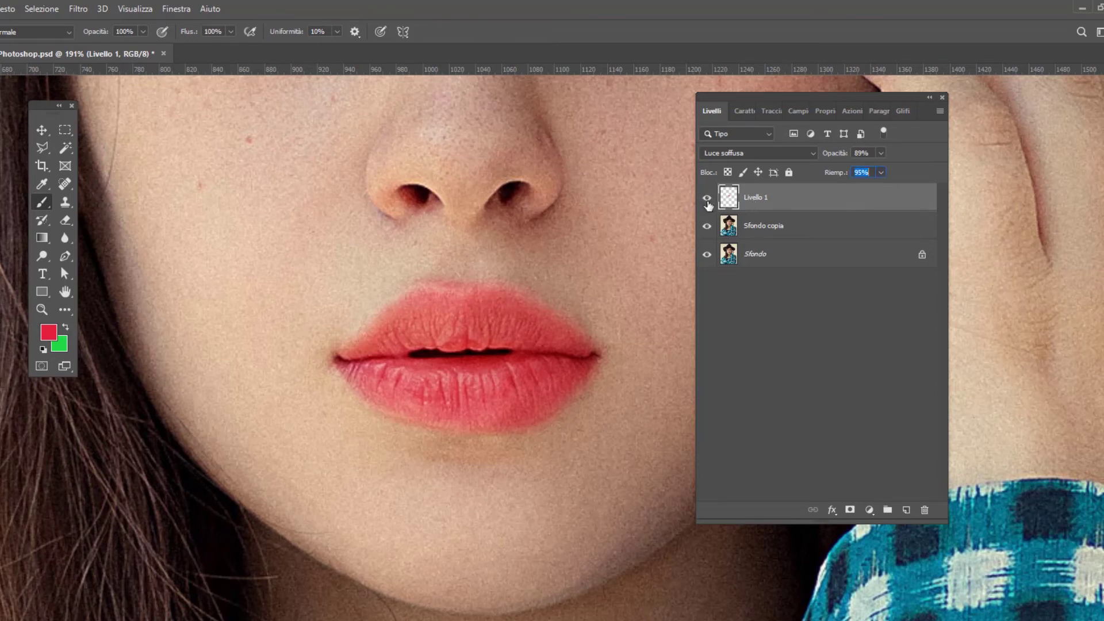
click(706, 199)
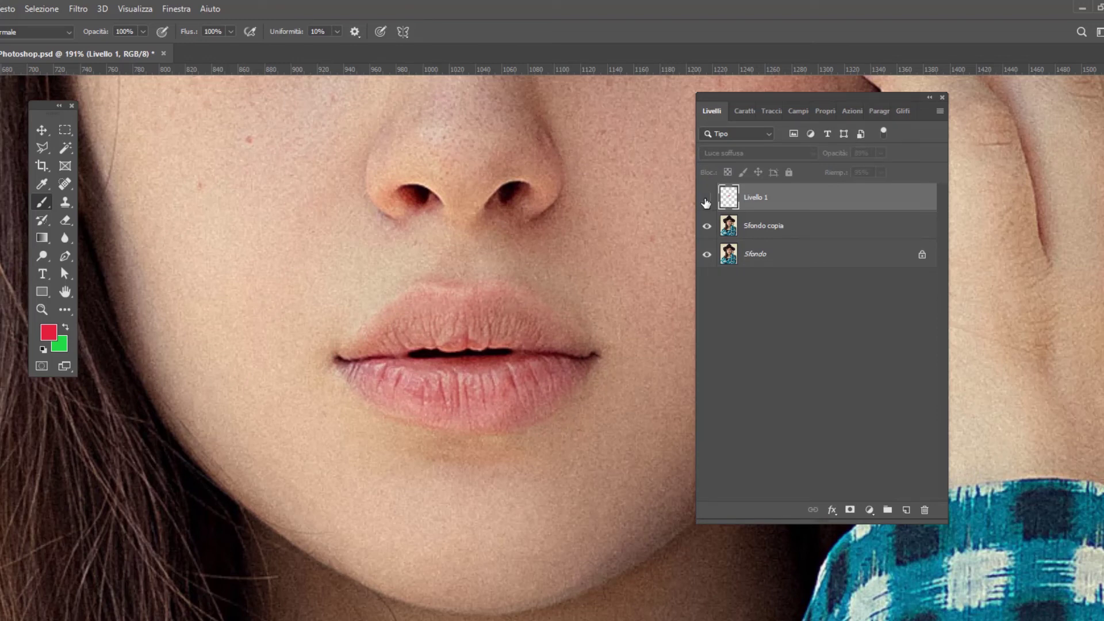
click(706, 199)
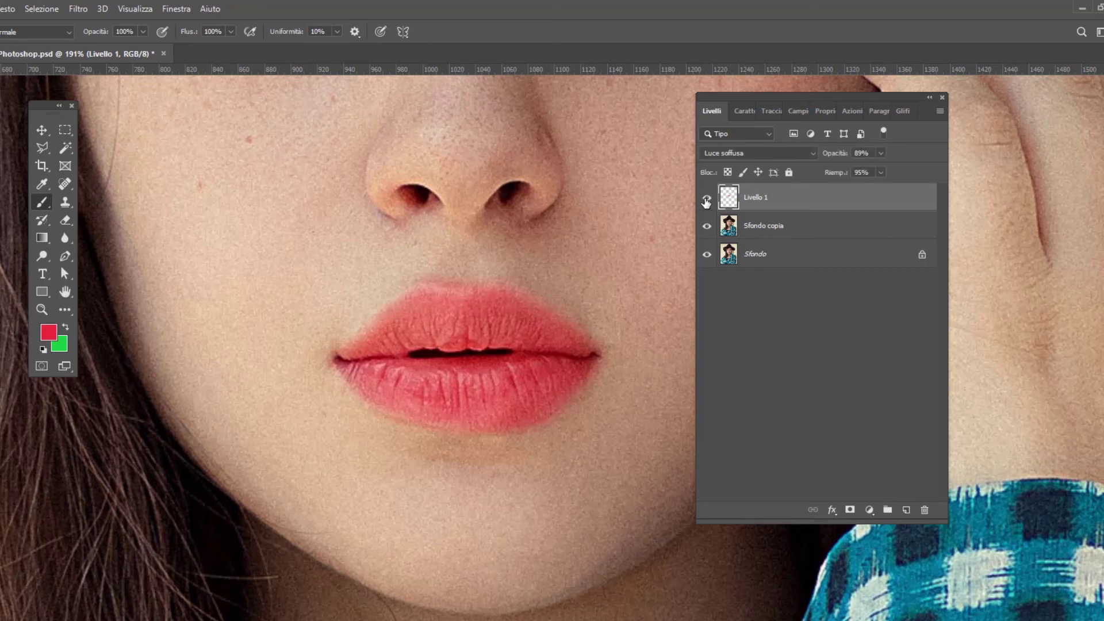